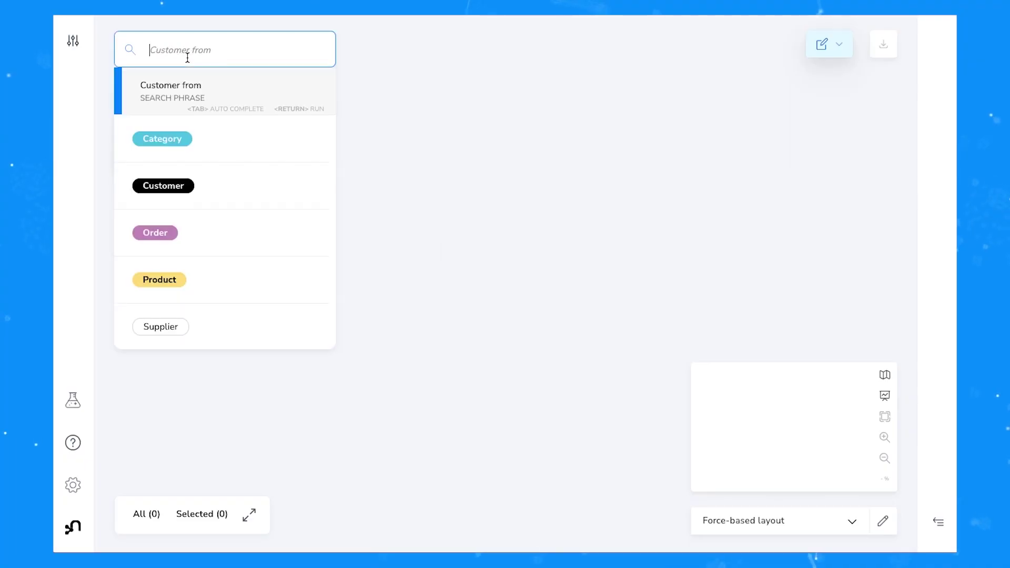
Step: Search the Product–Category pattern to load 85 Product and Category nodes linked by PART_OF
key(Down)
key(Down)
key(Down)
key(Down)
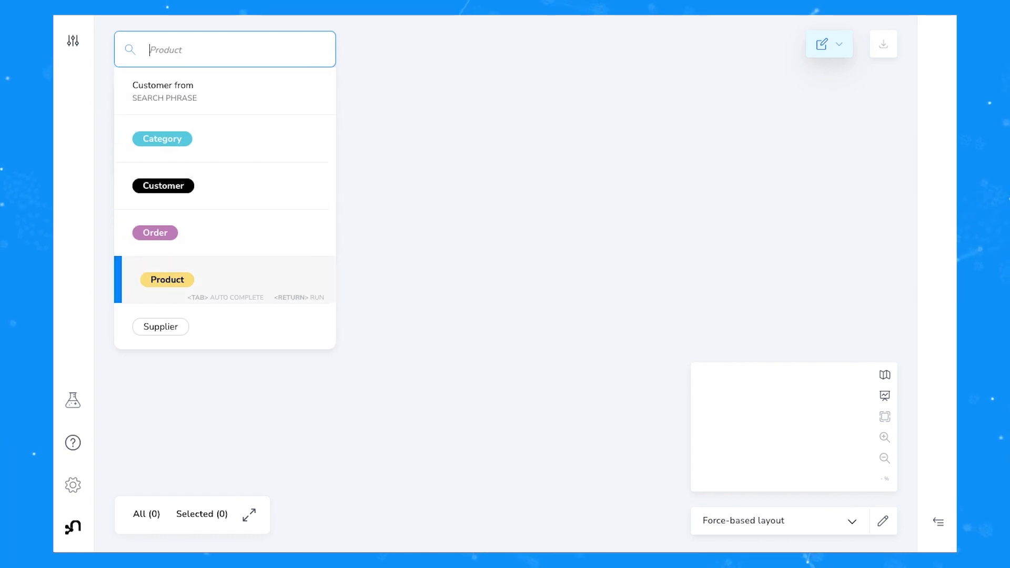
key(Tab)
key(Down)
key(Tab)
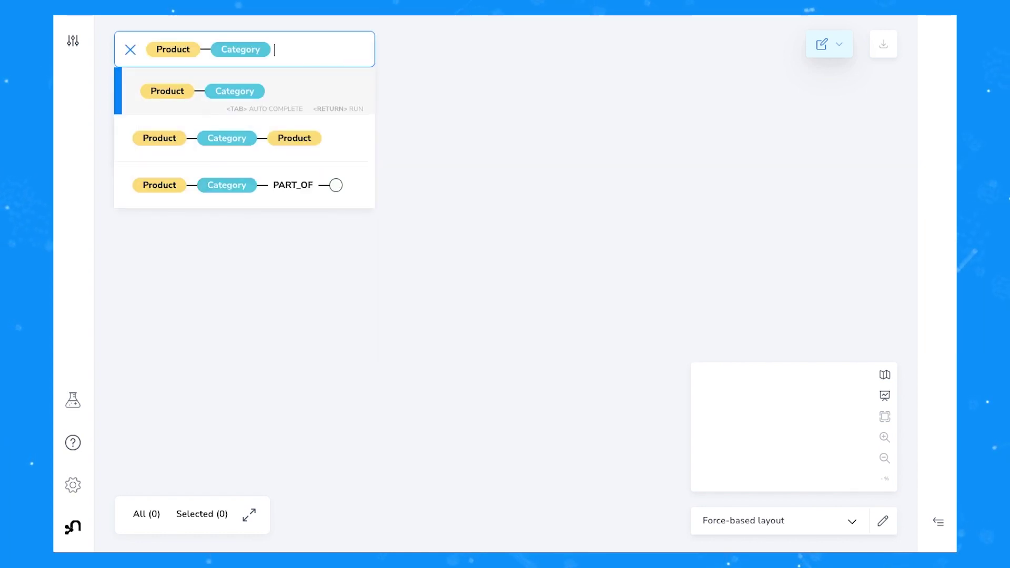
key(Return)
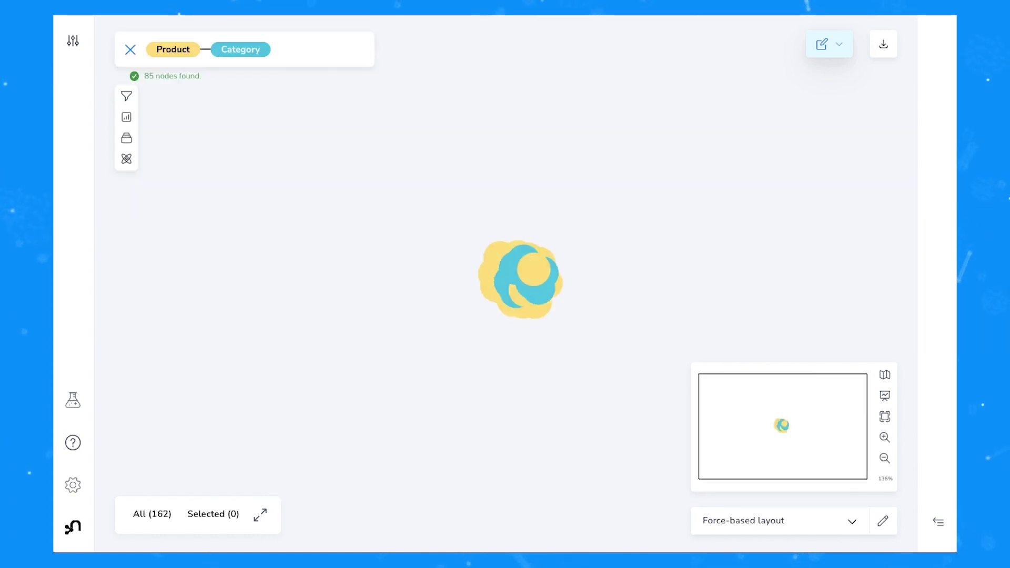
scroll(581, 279, up, 5)
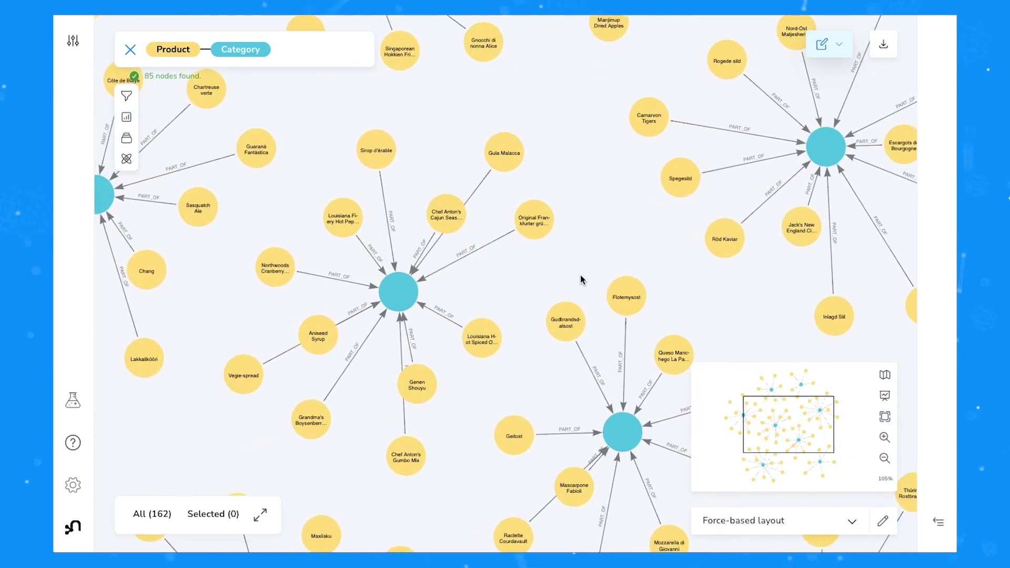
scroll(582, 279, down, 3)
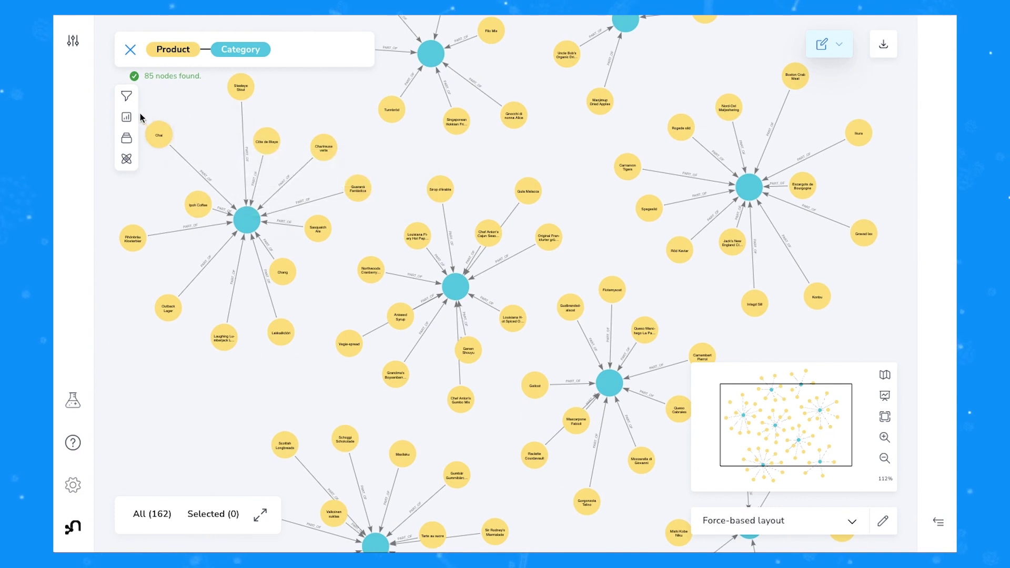
click(125, 117)
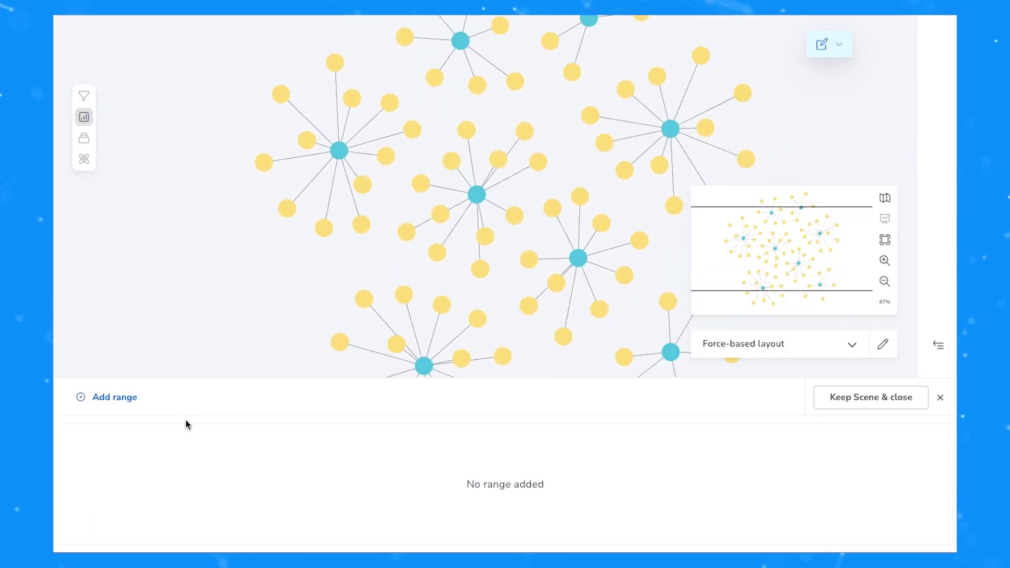
Step: Add a Product unitsInStock slicer range and narrow it to about 39–125
click(111, 399)
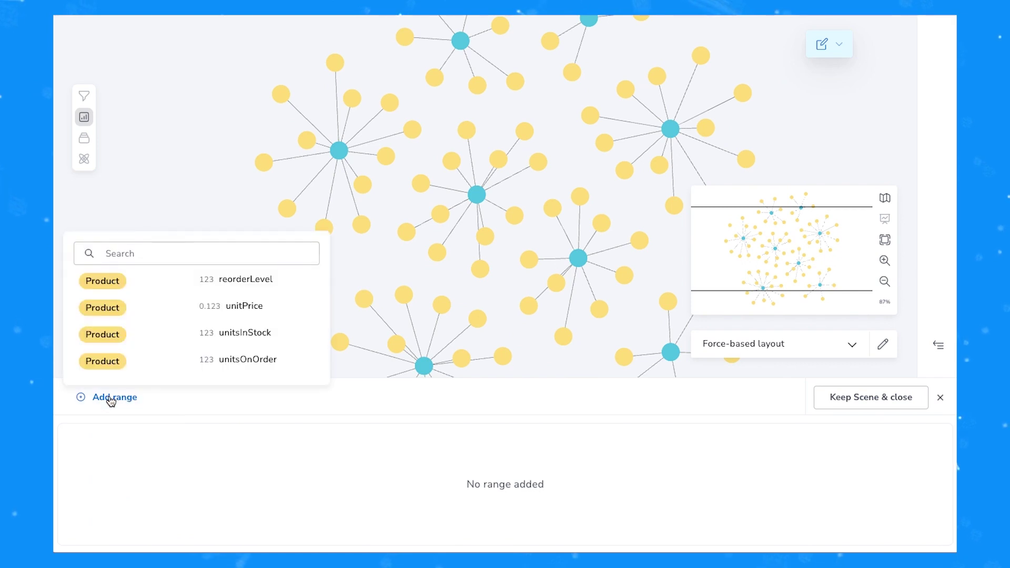
click(163, 341)
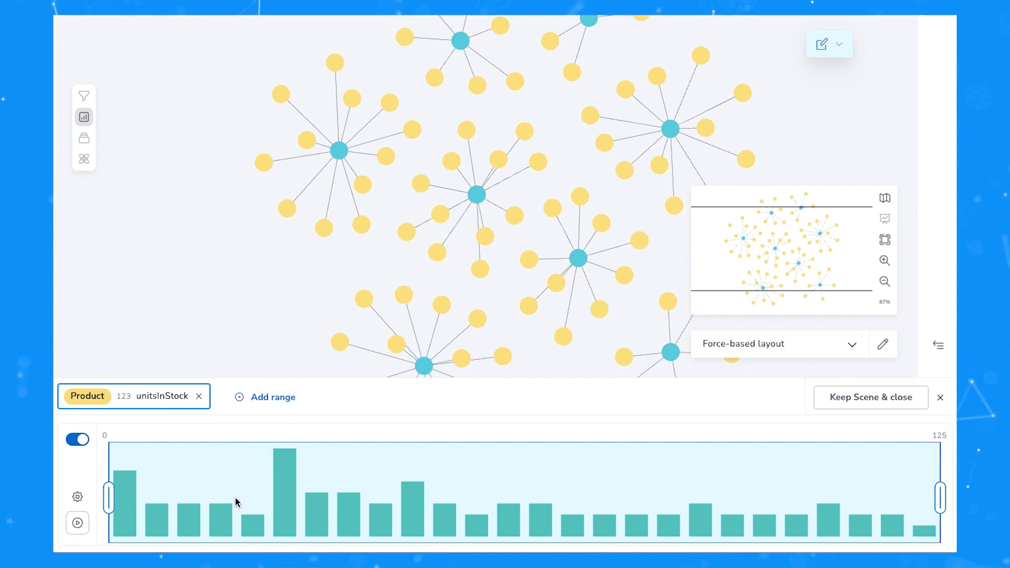
drag(108, 496, 535, 508)
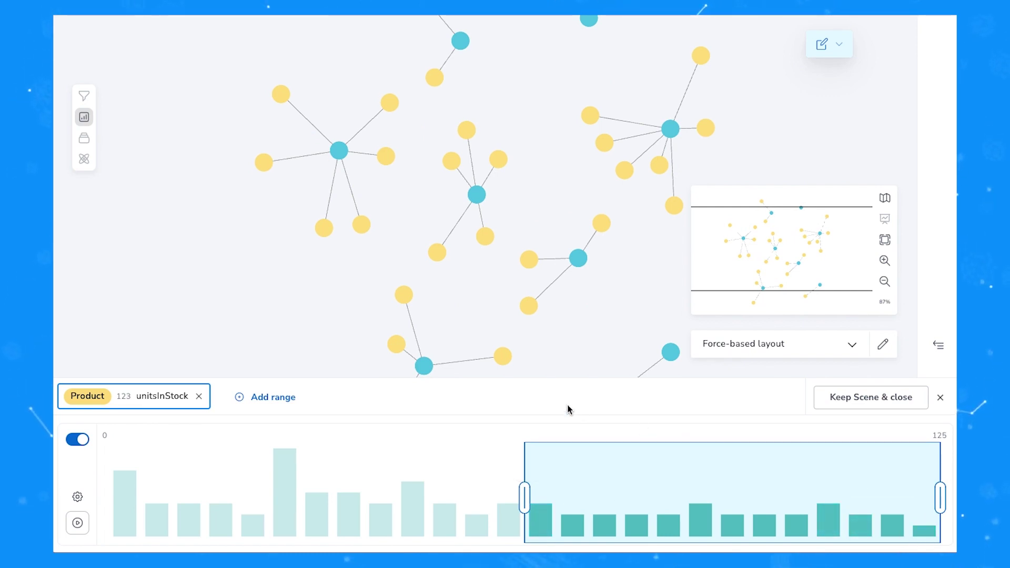
click(257, 395)
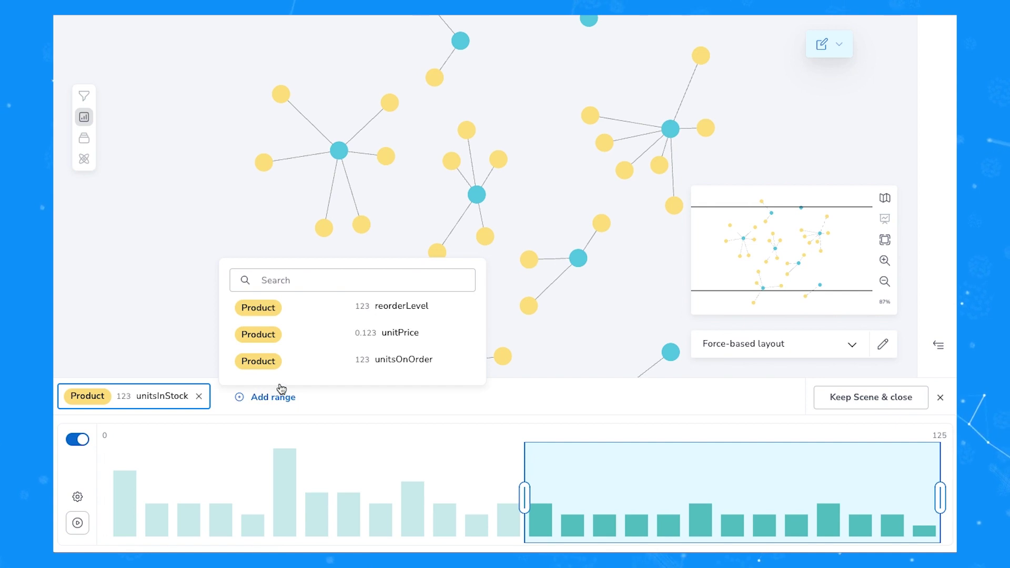
Step: Add Product unitPrice as a second slicer range, spanning 2.5 to 263.5
click(312, 335)
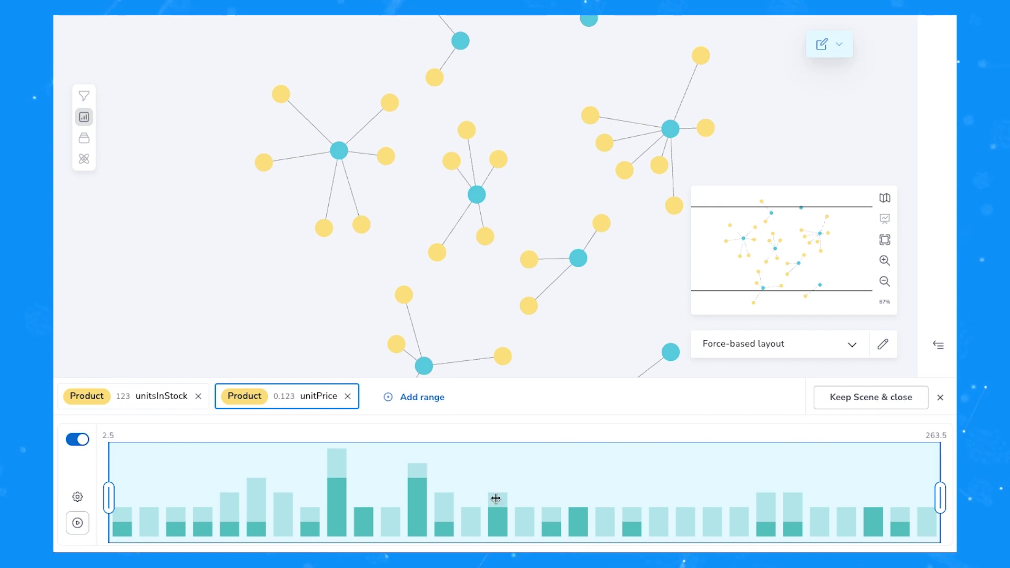
mouse_move(127, 529)
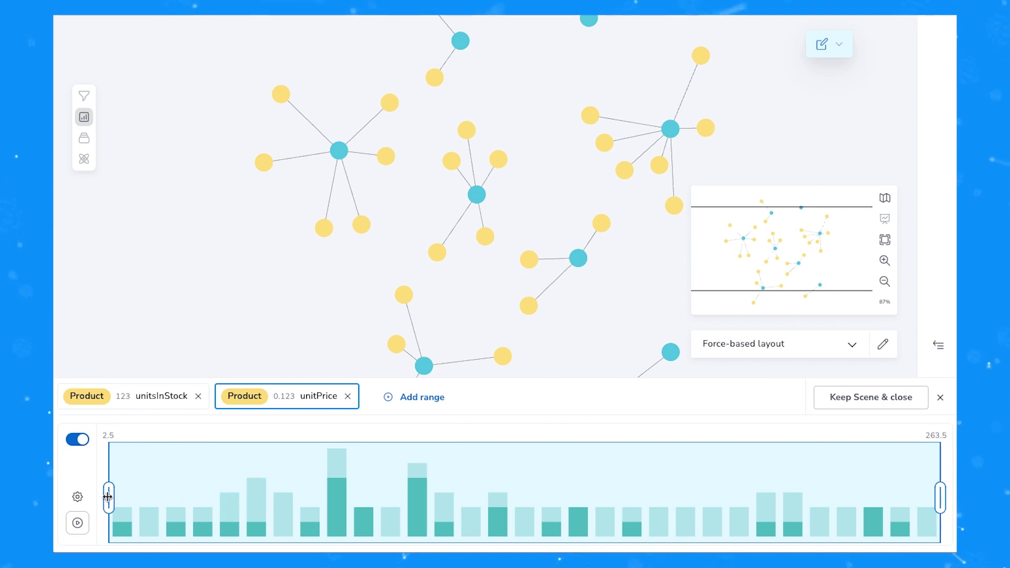
Step: Narrow the unitPrice slice to a middle-upper price window
drag(107, 497, 745, 509)
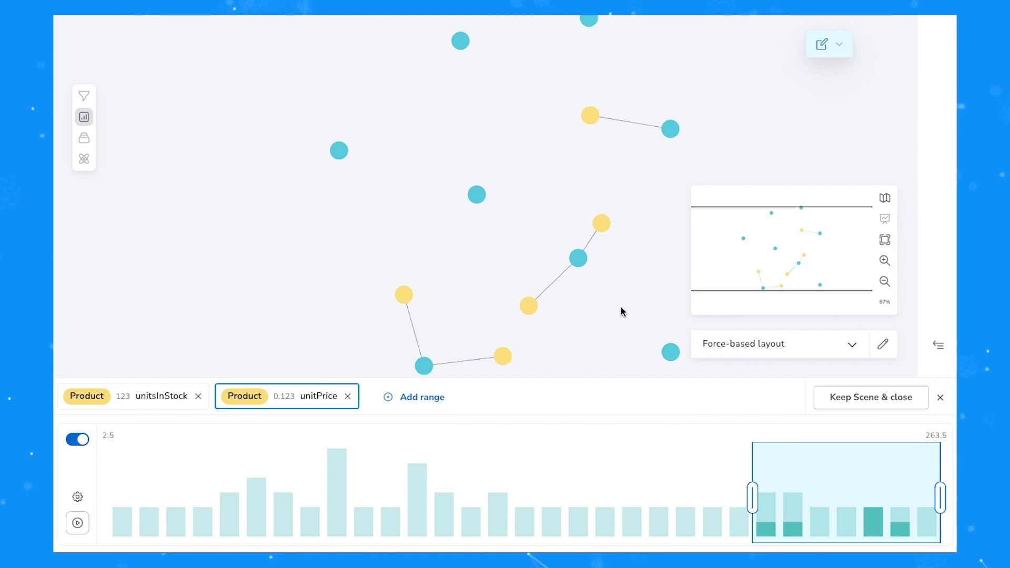
drag(620, 307, 559, 248)
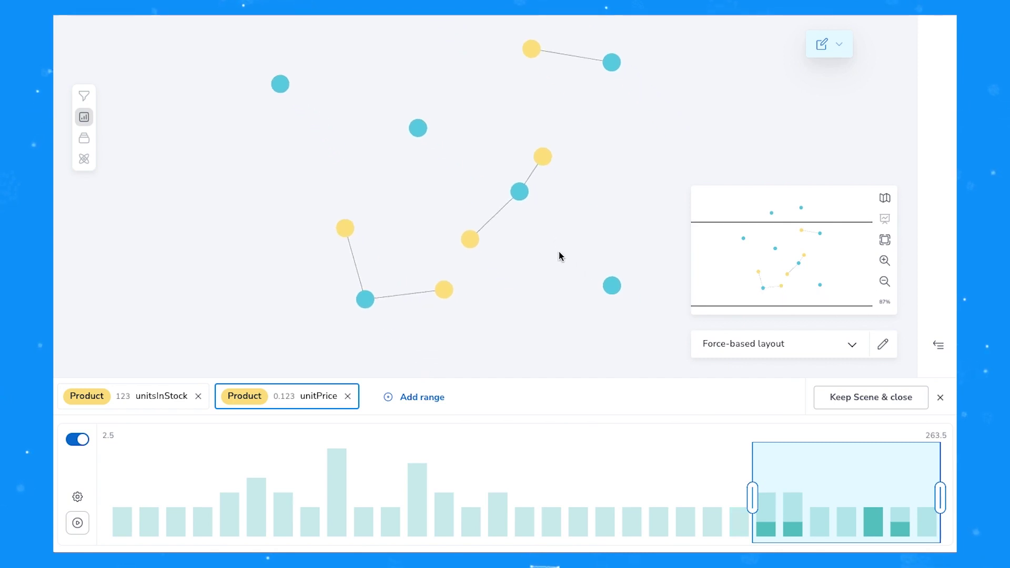
scroll(558, 251, up, 5)
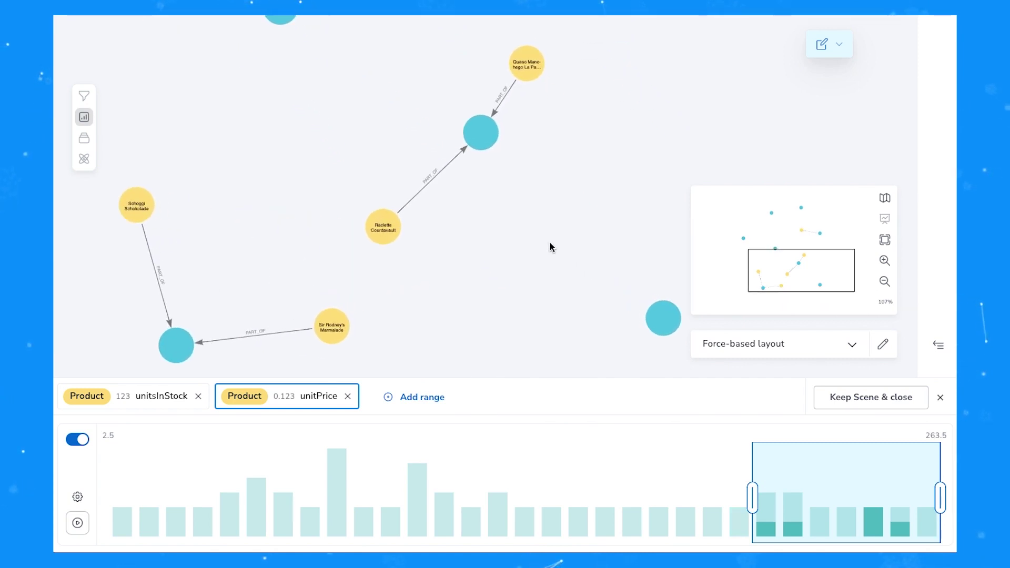
drag(548, 227, 612, 245)
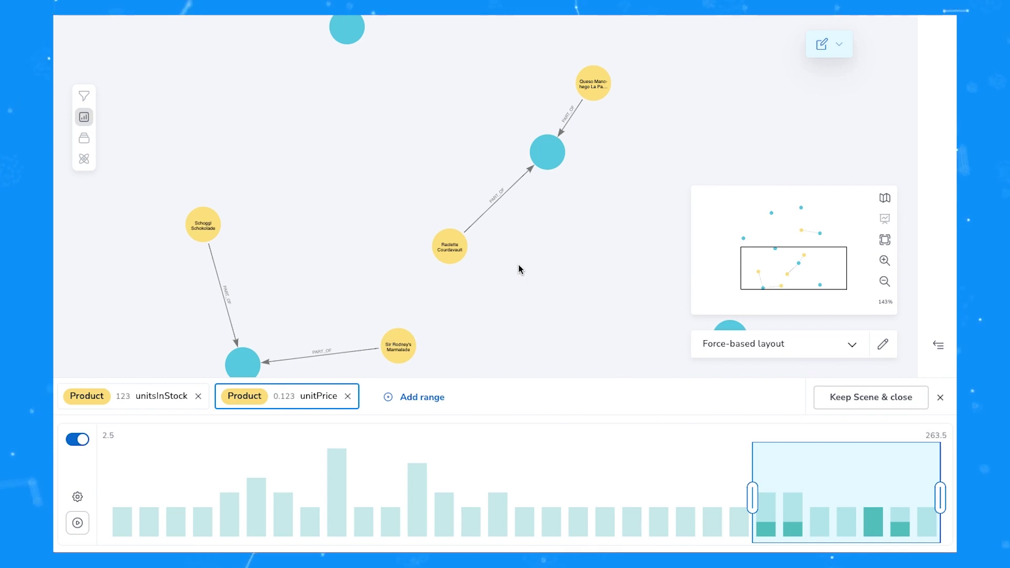
drag(802, 509, 564, 504)
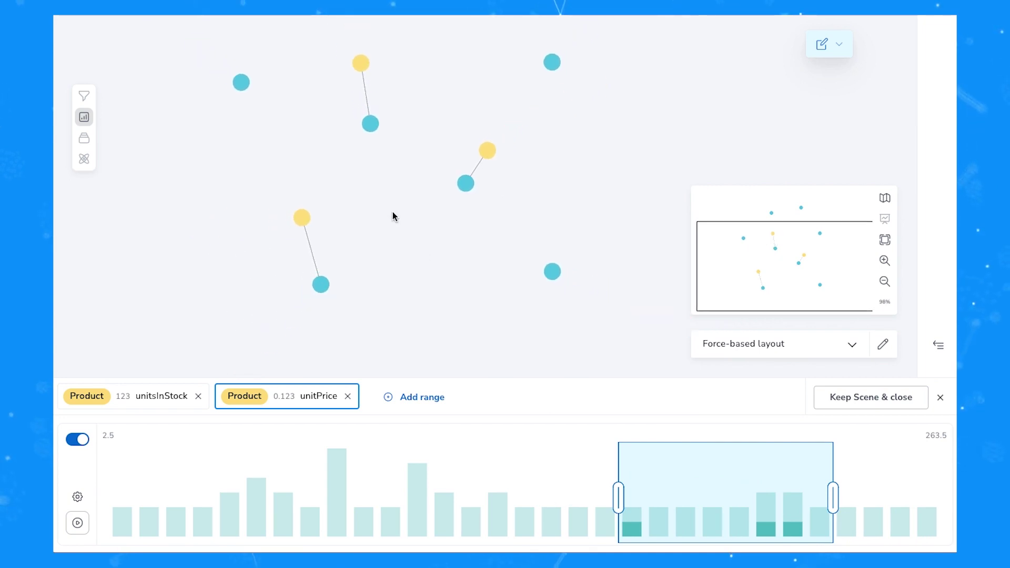
Step: Open the properties of the Sirop d'érable product node
drag(393, 211, 495, 285)
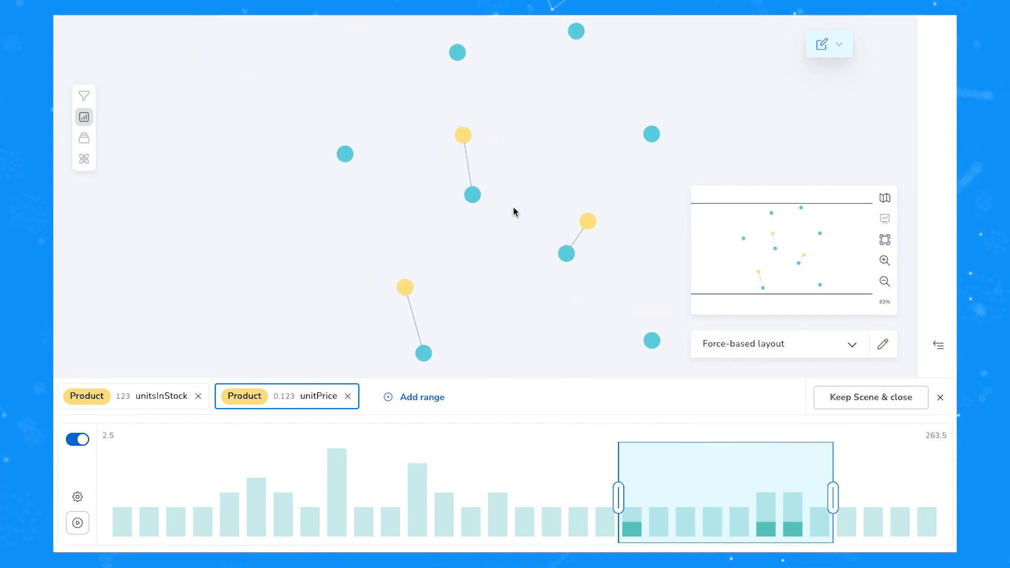
scroll(513, 211, up, 5)
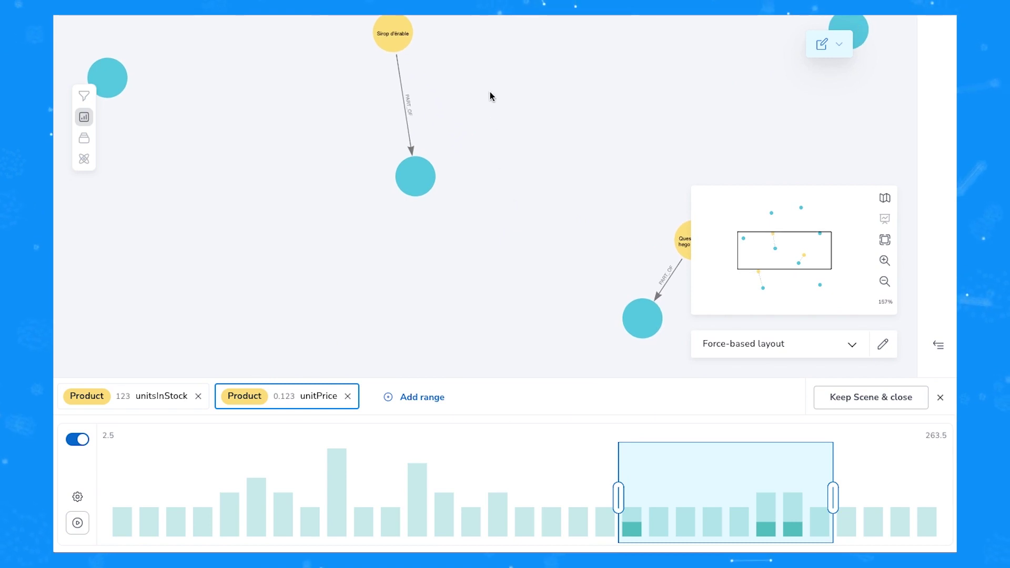
click(388, 41)
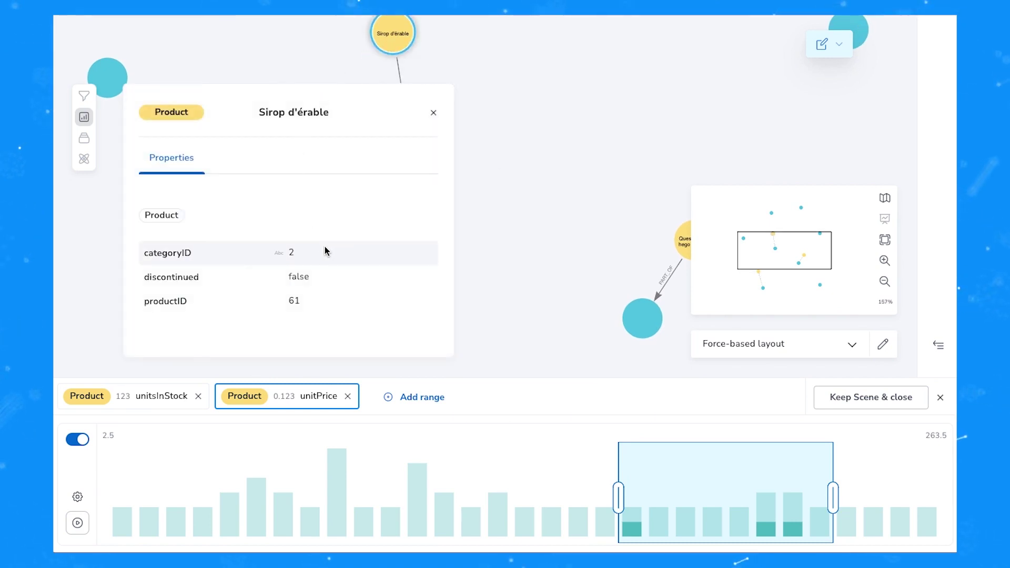
Step: Check Sirop d'érable's unitPrice 28.5 and unitsInStock 113, then close its details panel
scroll(341, 304, down, 3)
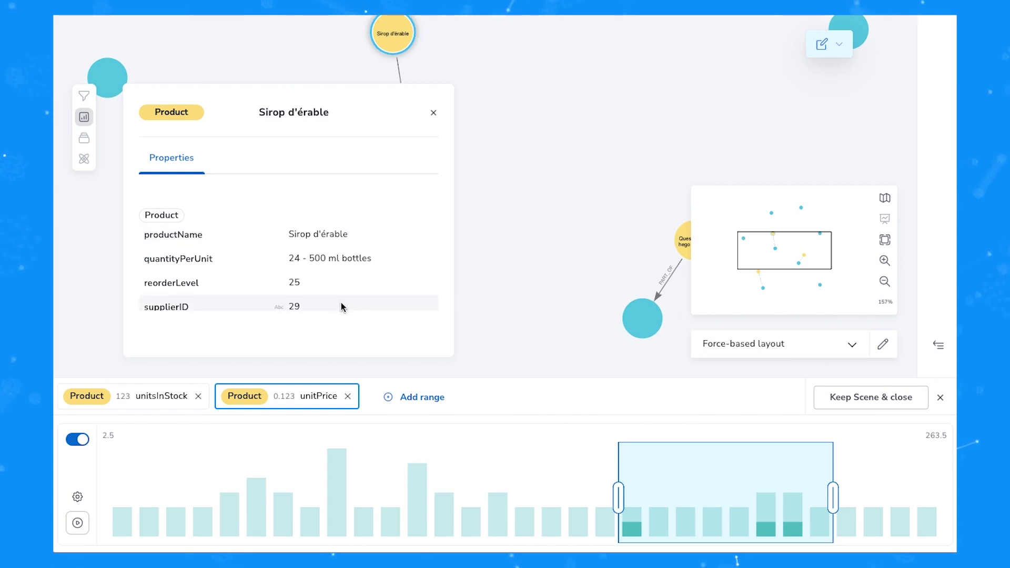
scroll(342, 306, down, 3)
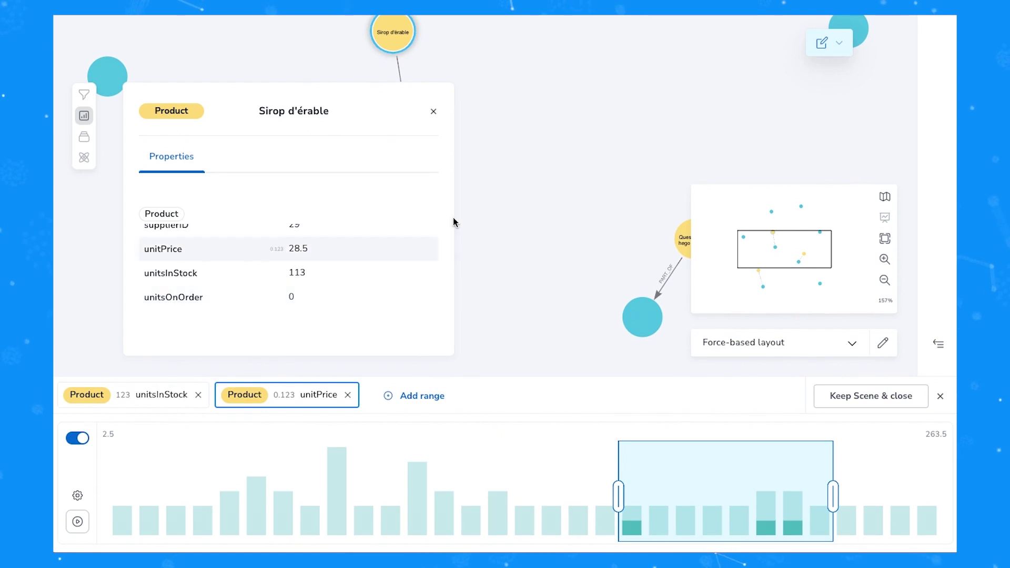
click(434, 116)
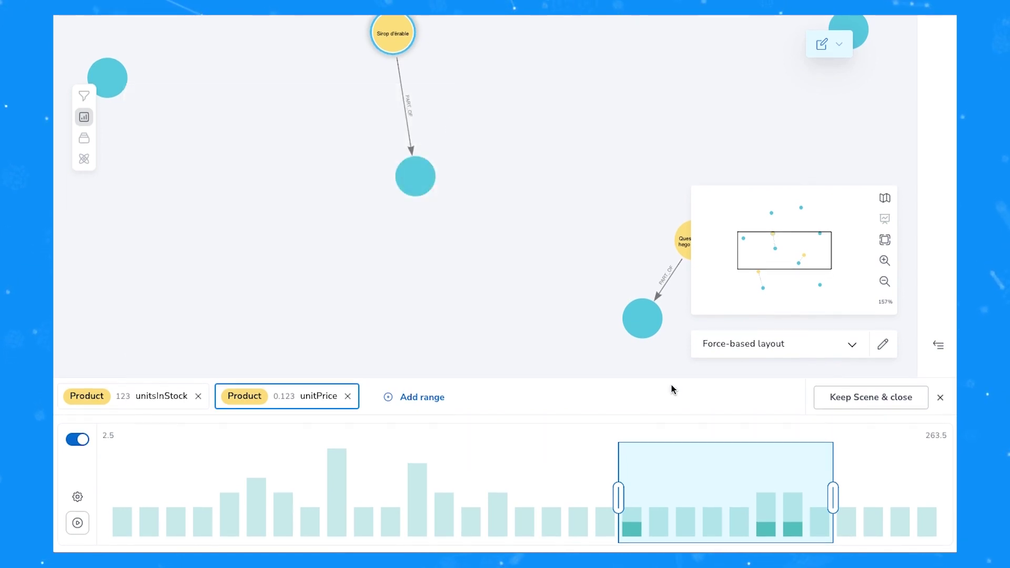
mouse_move(637, 526)
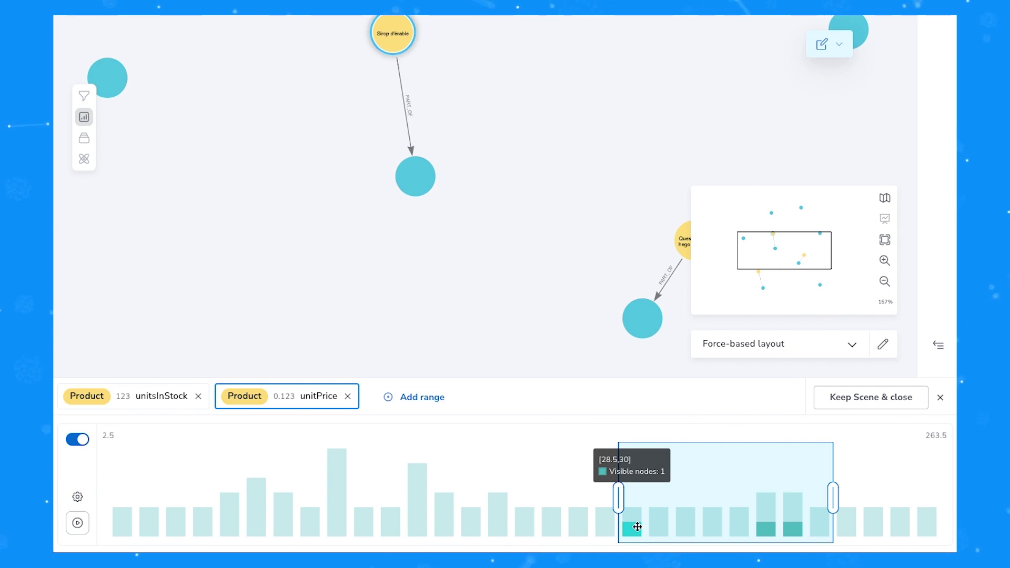
click(148, 390)
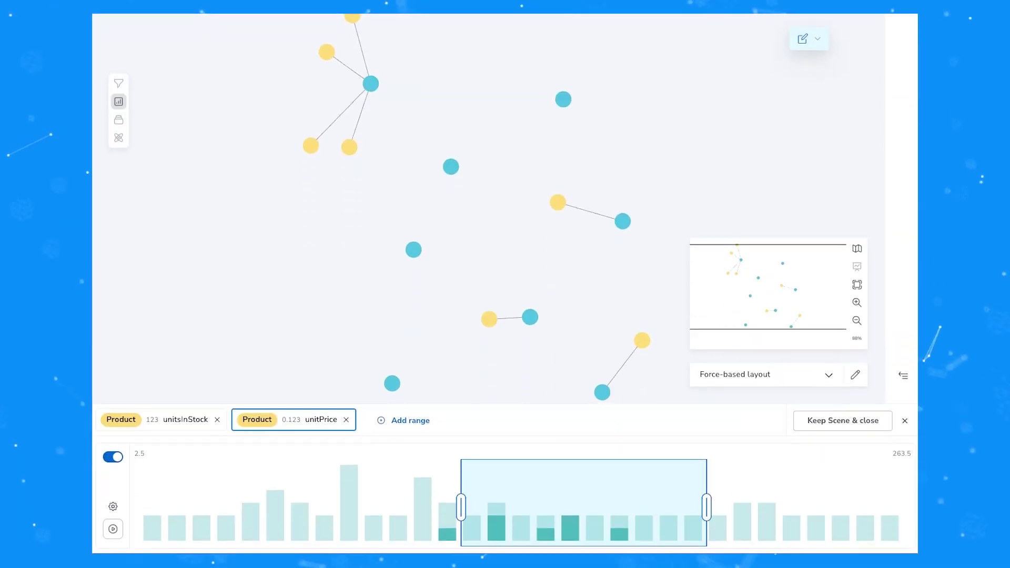
Step: Play the unitPrice range animation across the histogram and open its playback speed and mode settings
click(113, 530)
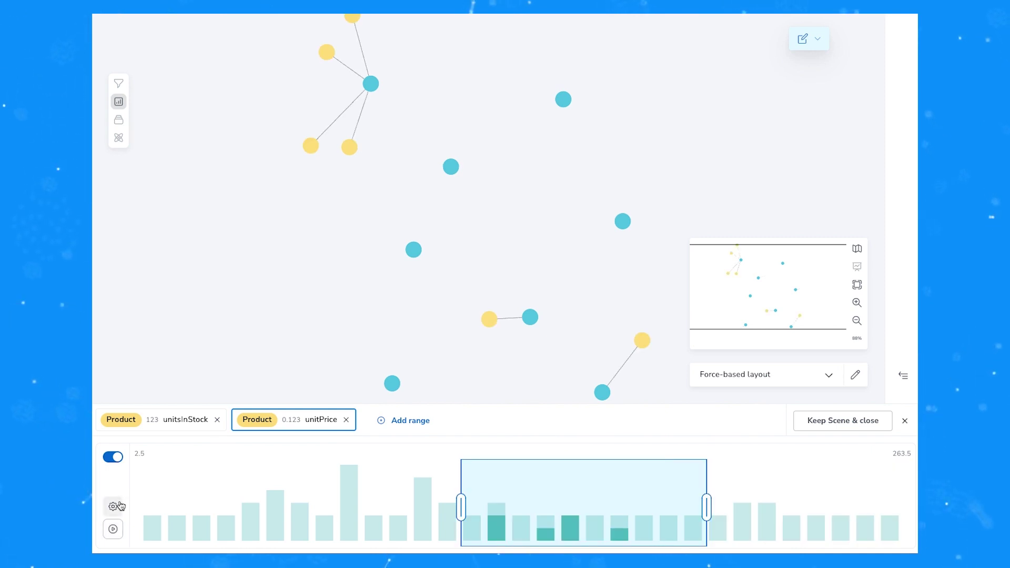
click(119, 506)
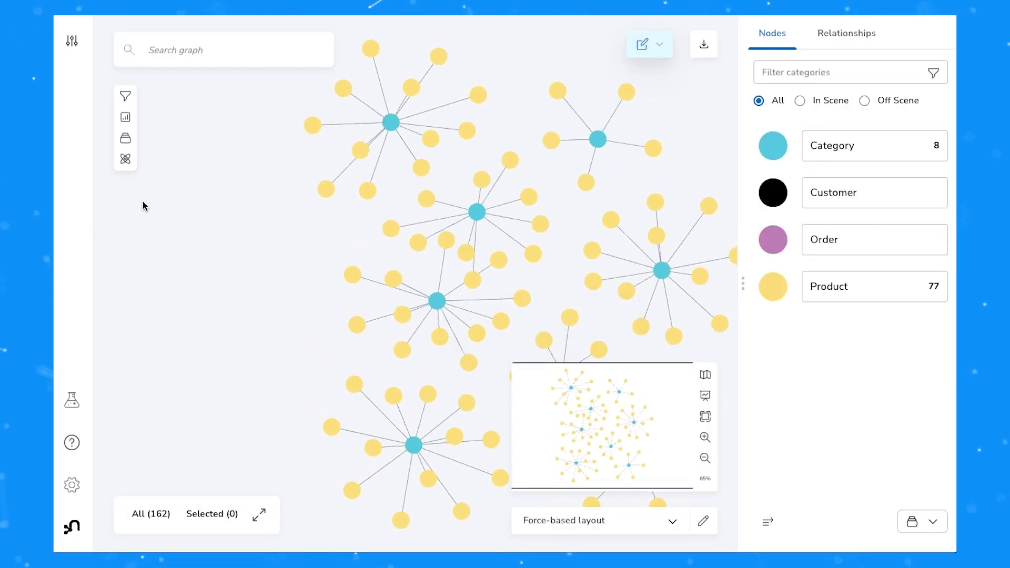
Step: Reopen the Slicer and re-enable both the unitsInStock and unitPrice range filters
click(126, 117)
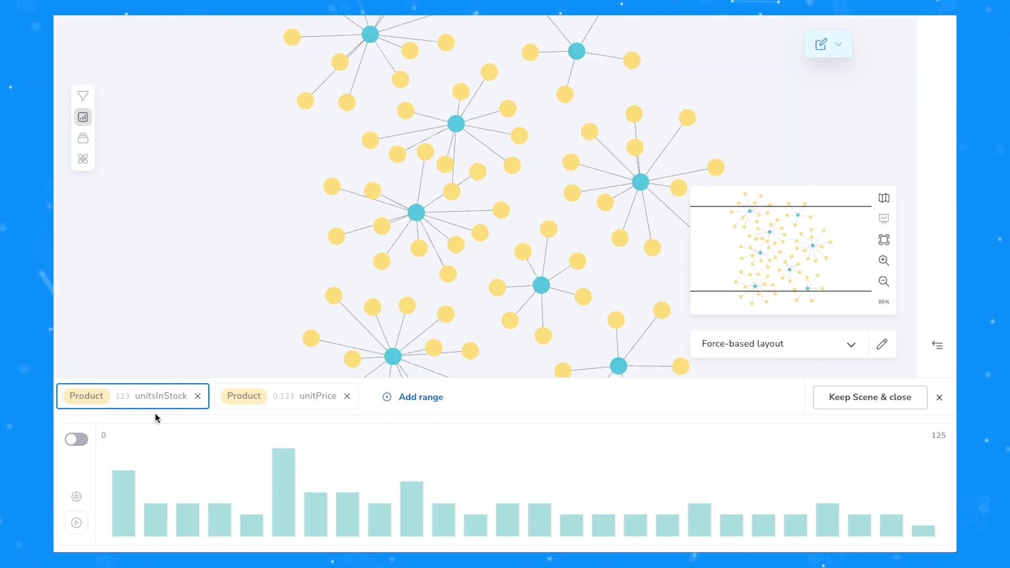
click(77, 440)
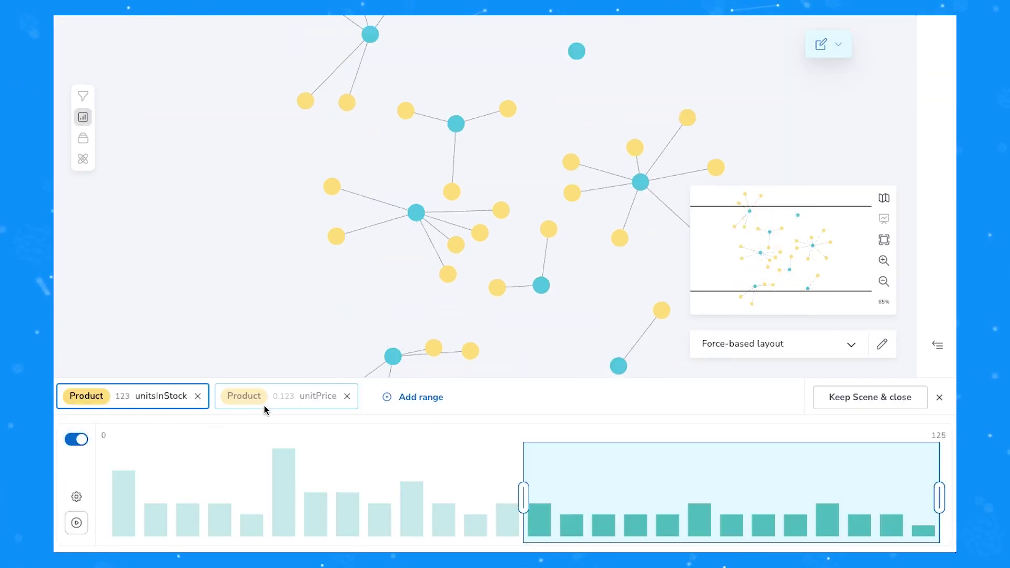
click(265, 406)
click(77, 440)
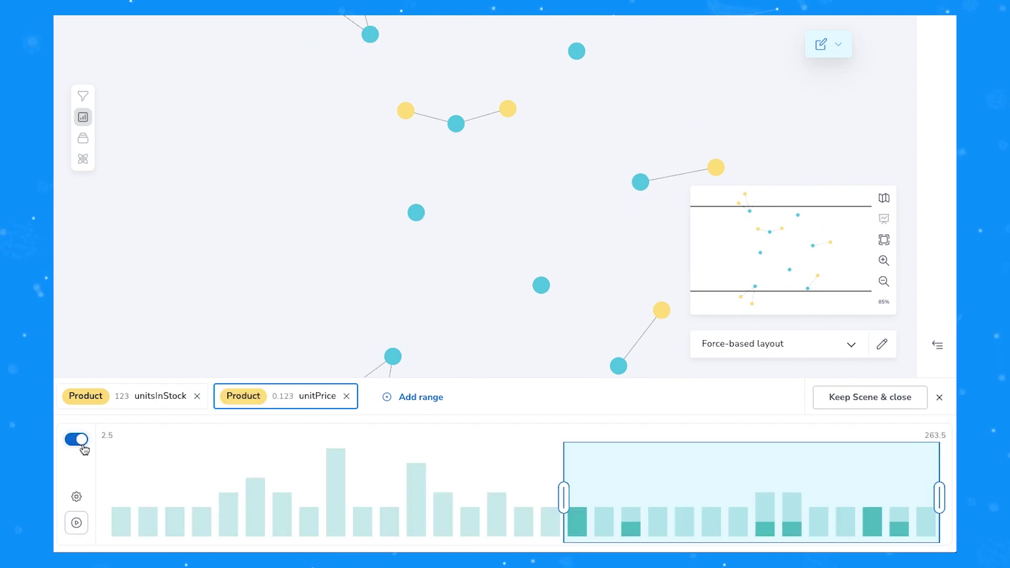
Step: Keep the sliced 24-node scene and inspect nodes such as Carnarvon Tigers and Pâté chinois
click(863, 400)
drag(520, 319, 424, 269)
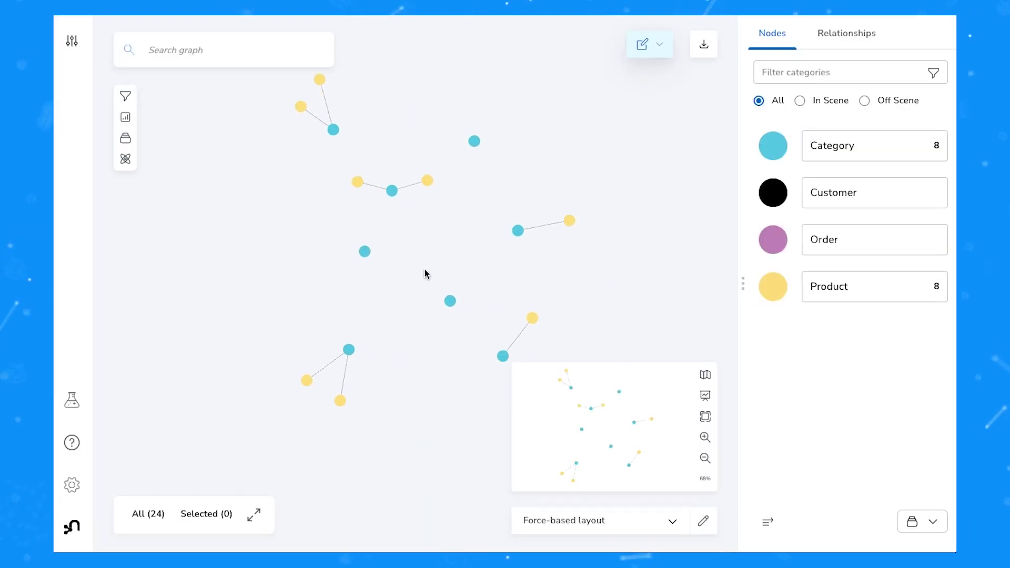
scroll(424, 270, up, 5)
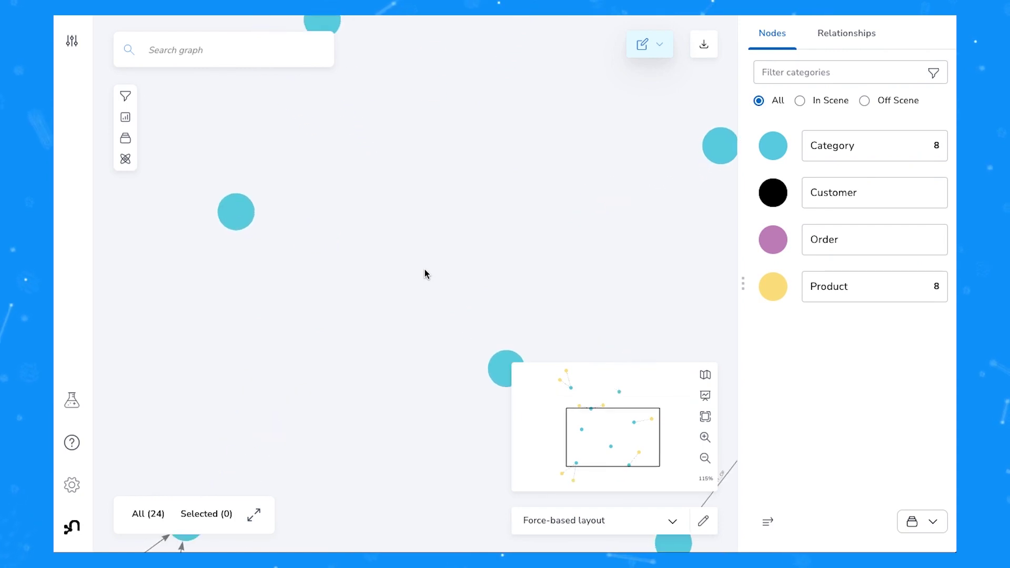
drag(538, 261, 250, 342)
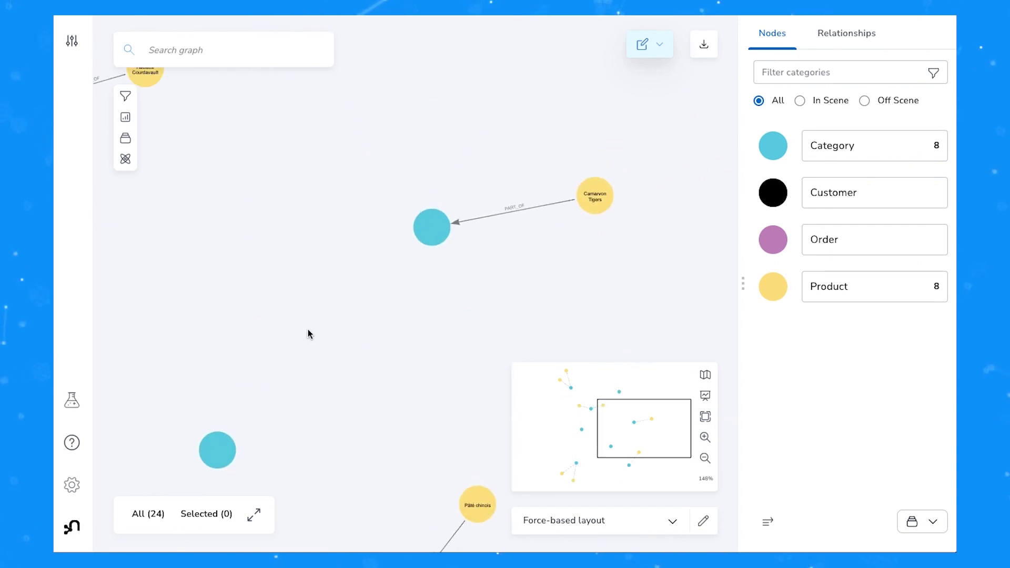
scroll(308, 329, down, 4)
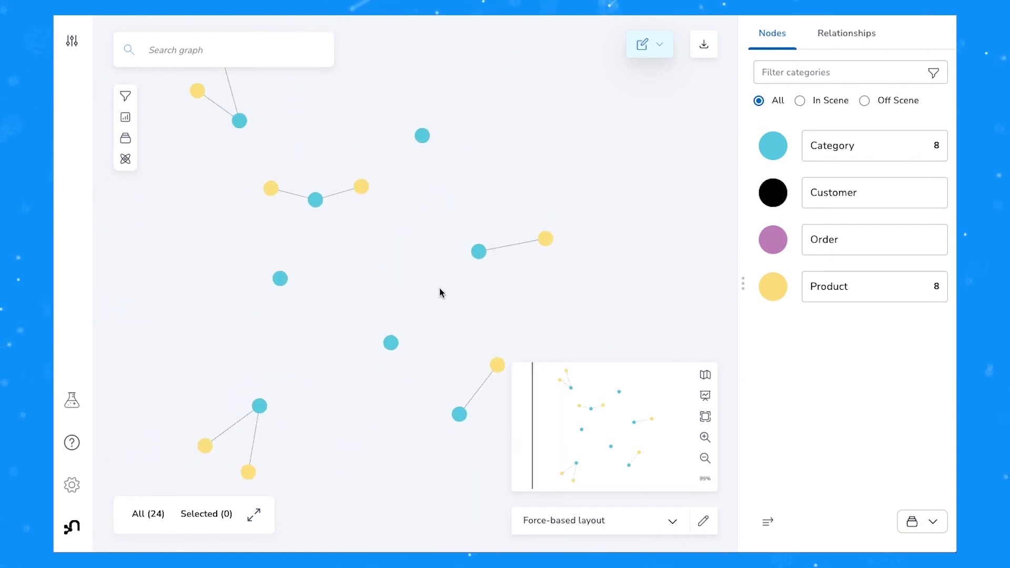
drag(441, 292, 600, 279)
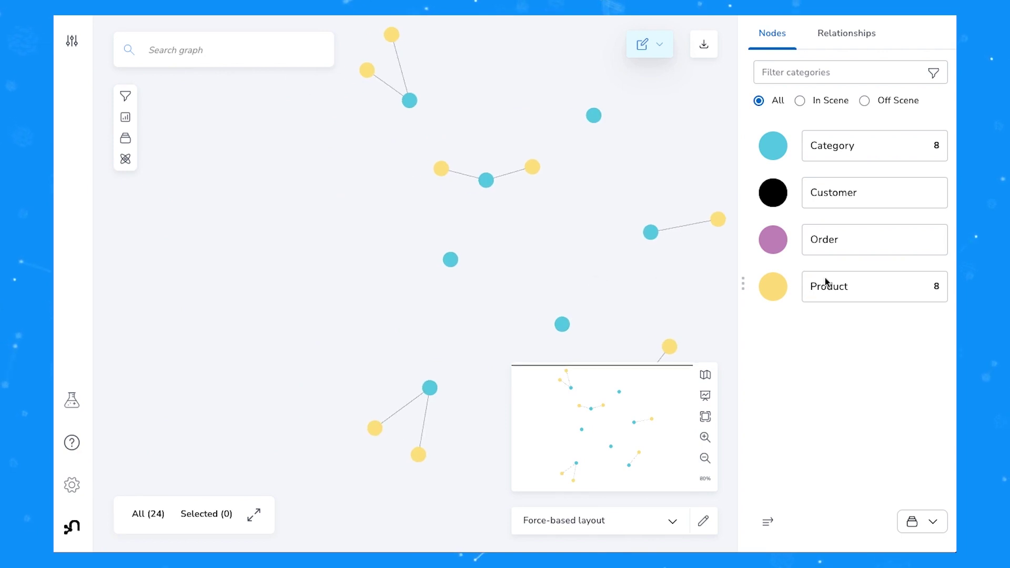